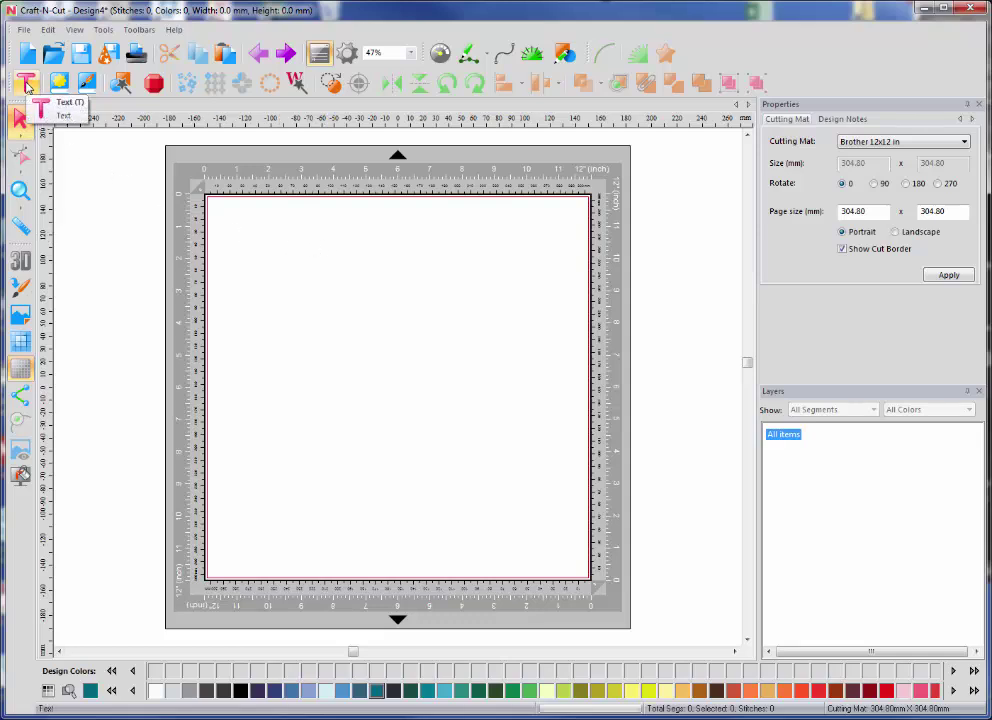
- Add a text object and replace MY TEXT with CRAFT-N-CUT
left_click(26, 86)
left_click(245, 332)
left_click_drag(807, 136, 719, 141)
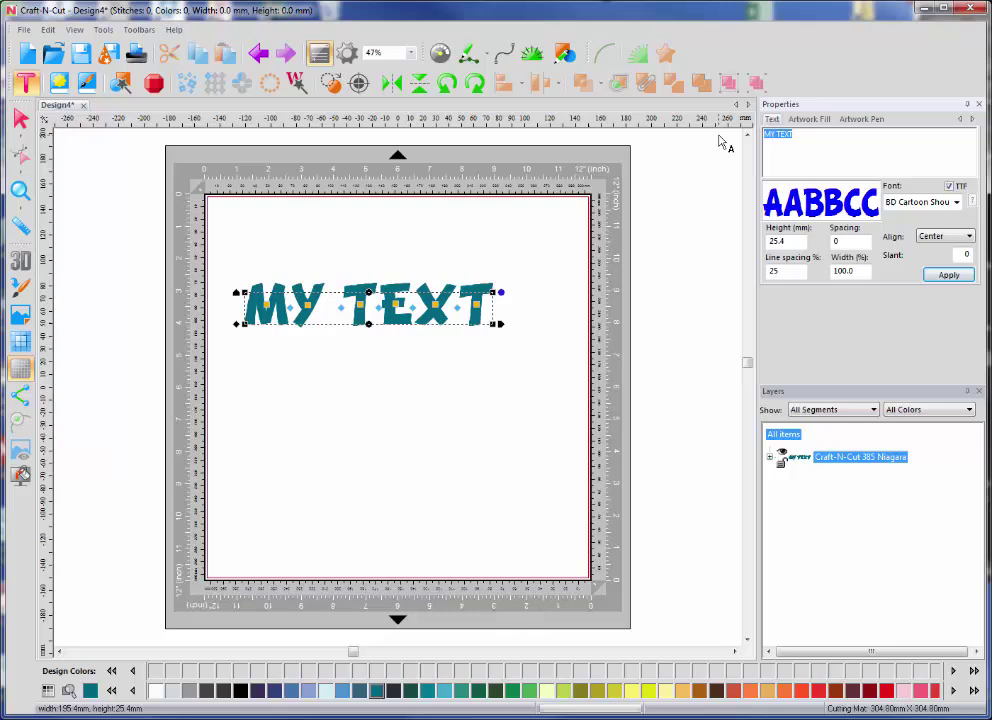
type("CRAFT-N-CUT")
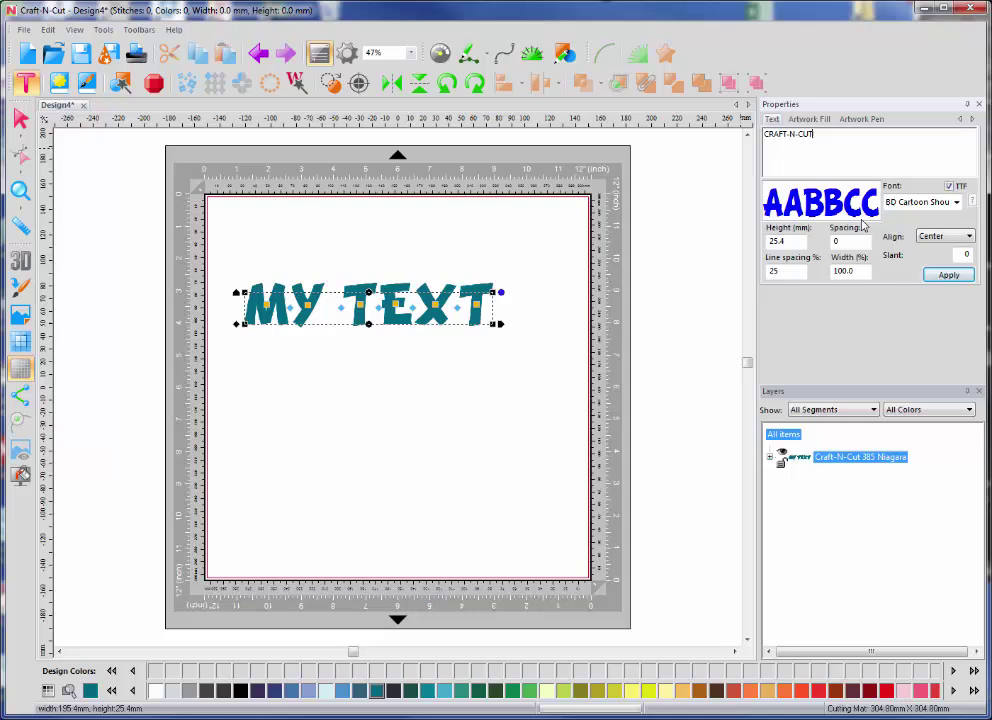
left_click(940, 277)
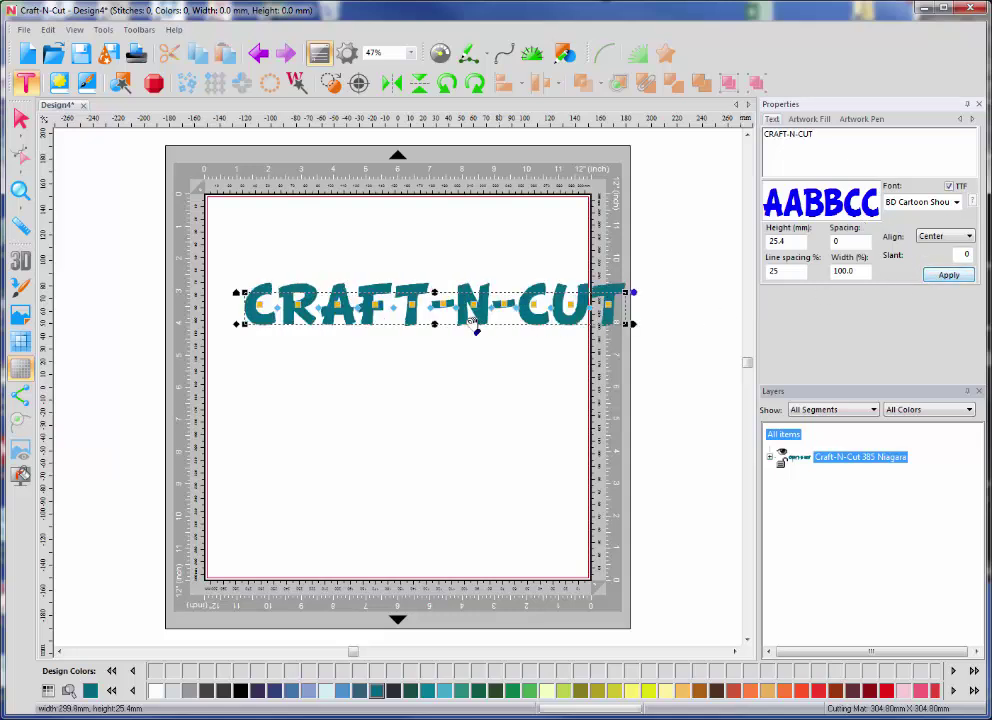
- Move the text to the mat's top and stretch it to about 299.9 × 124.3 mm
left_click(21, 120)
left_click_drag(430, 275, 430, 200)
left_click_drag(433, 344, 434, 385)
left_click_drag(475, 321, 443, 317)
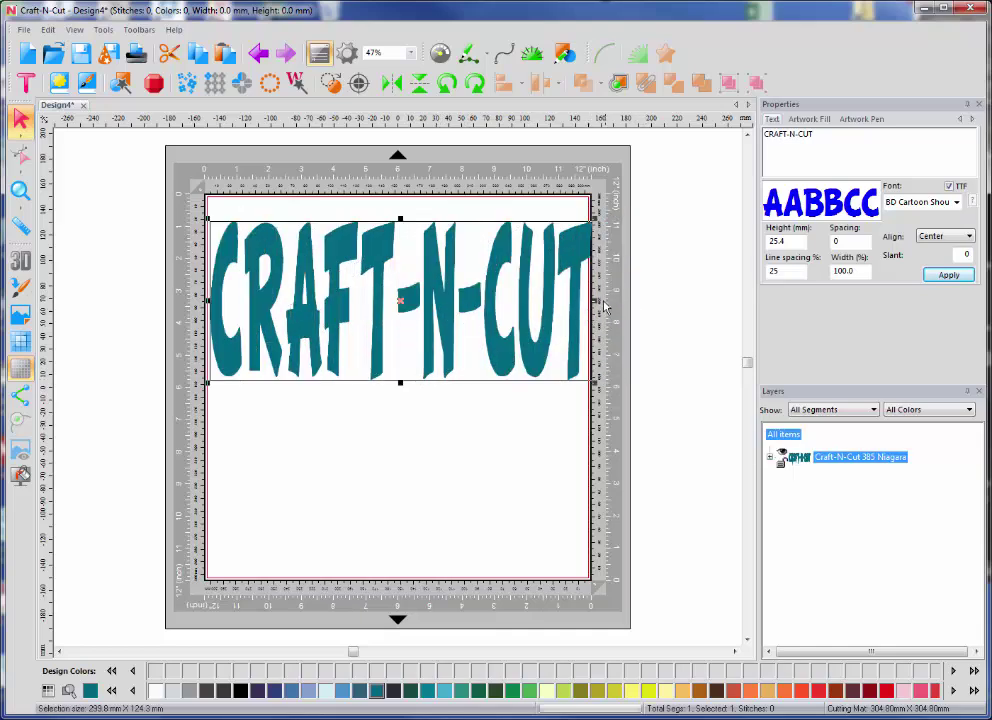
left_click_drag(596, 300, 582, 300)
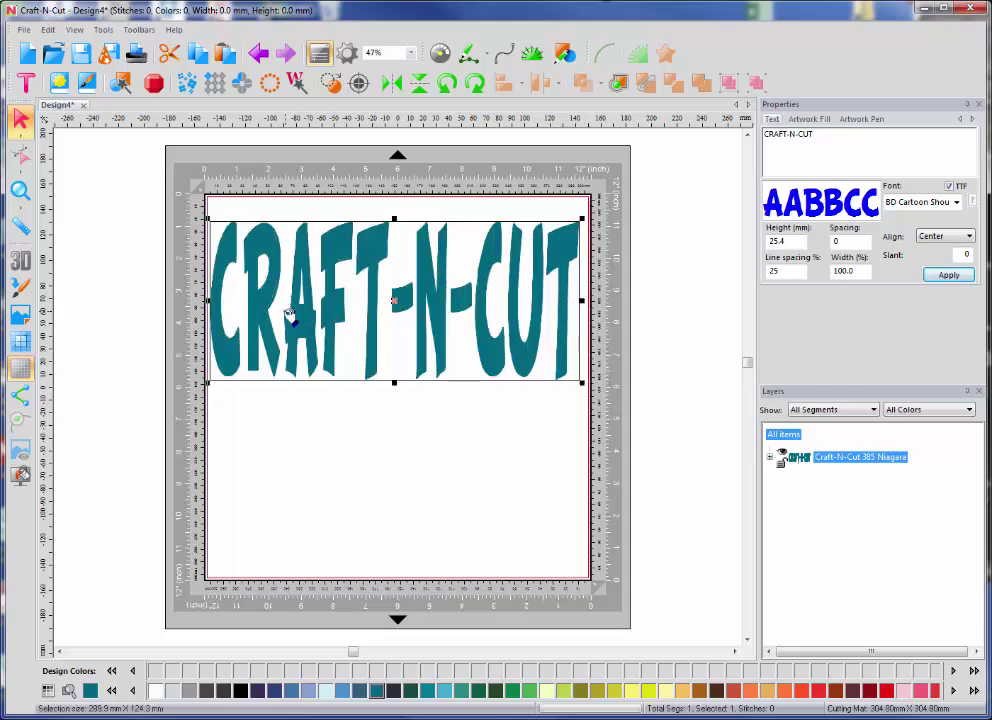
left_click_drag(310, 317, 317, 315)
- Insert the Crown 002 custom shape and colour it Mint Julep
left_click(323, 424)
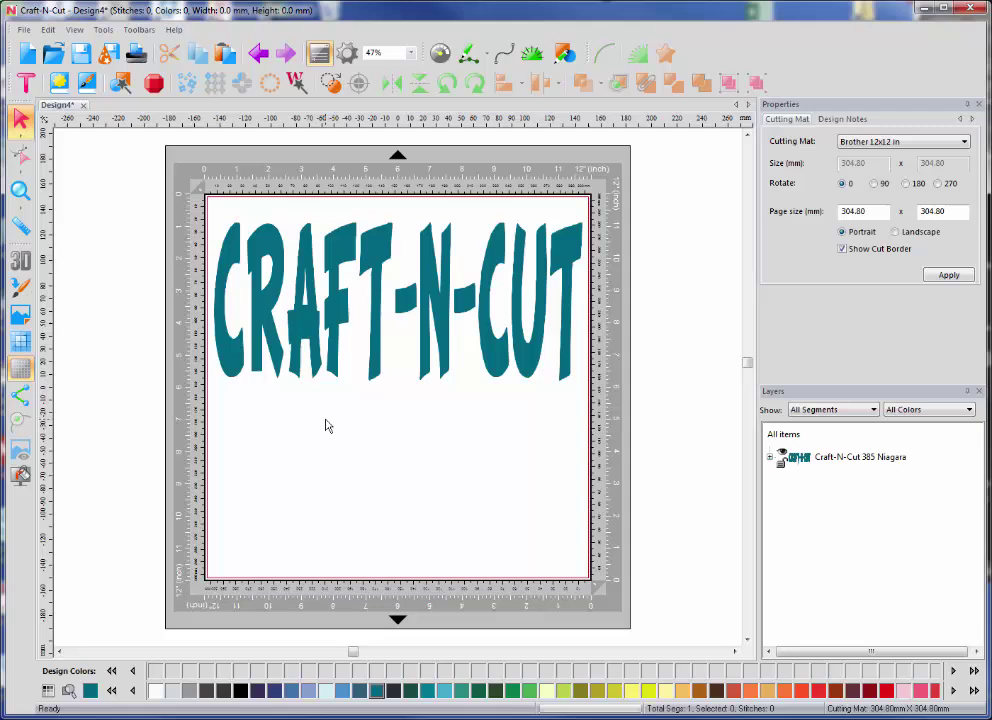
left_click(60, 86)
scroll(687, 292, "down", 2)
left_click_drag(687, 292, 687, 330)
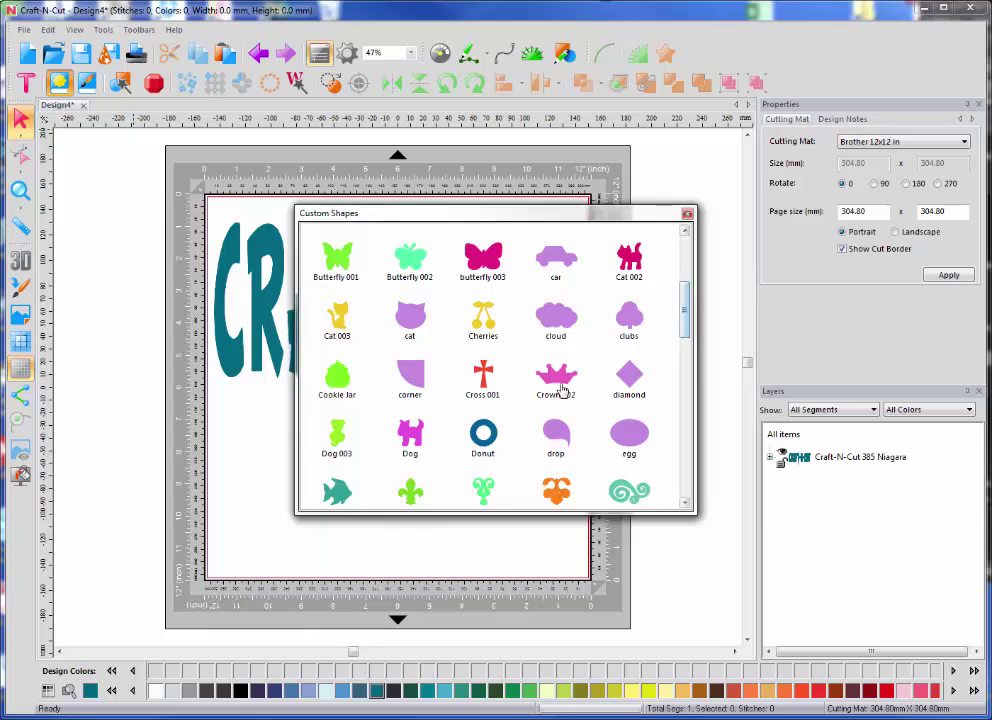
double_click(558, 386)
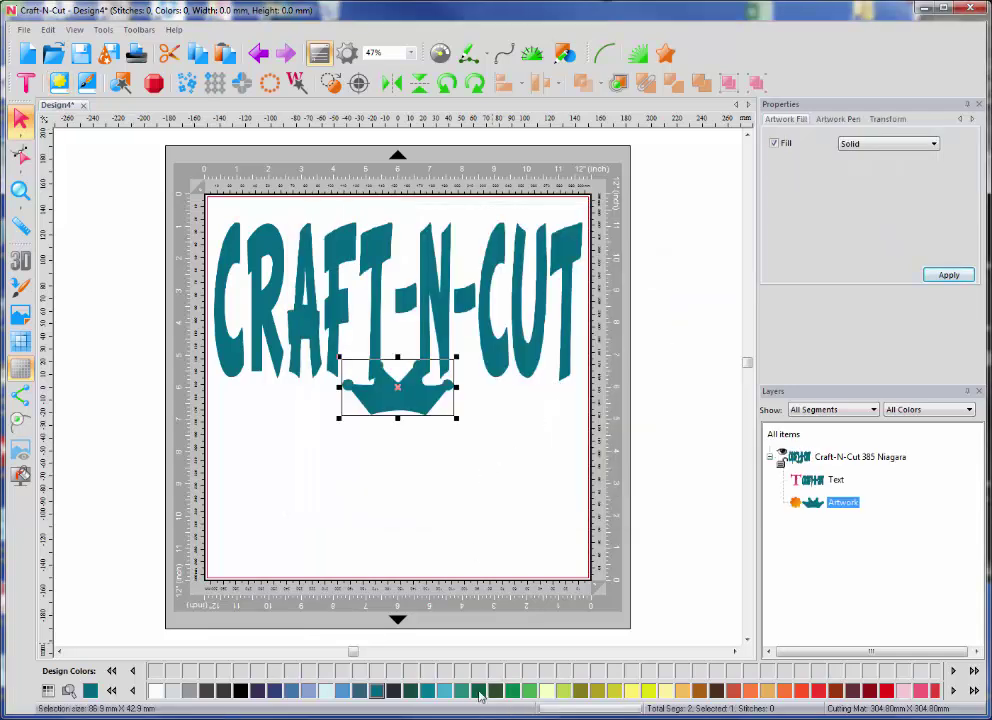
left_click(445, 691)
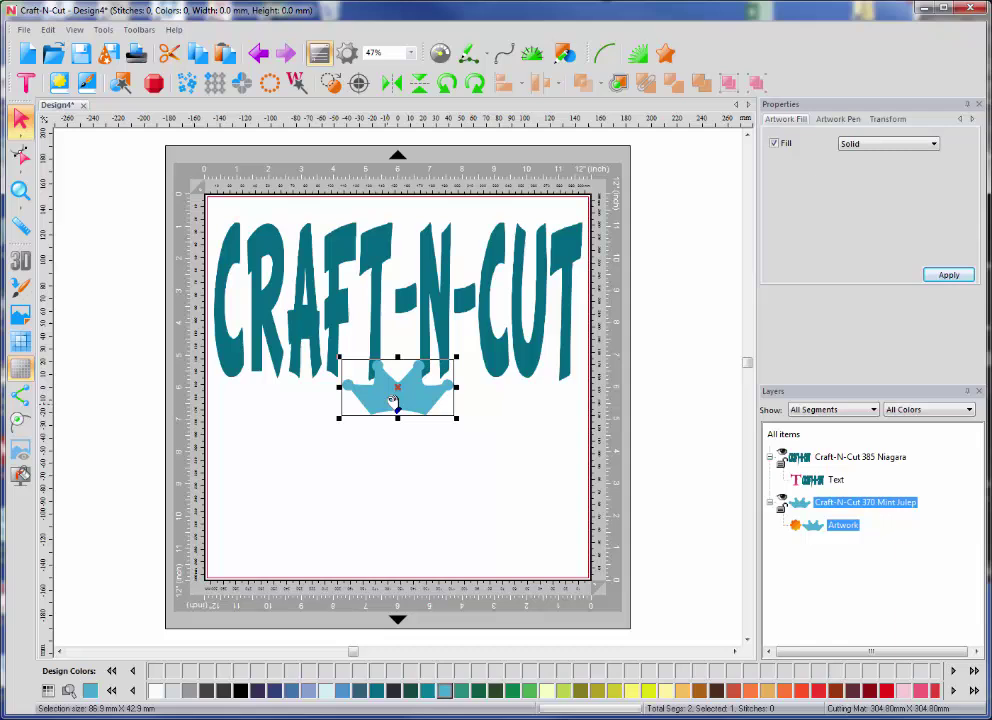
- Move the crown over the letters and widen it to about 274.2 × 103.5 mm
left_click_drag(392, 399, 494, 370)
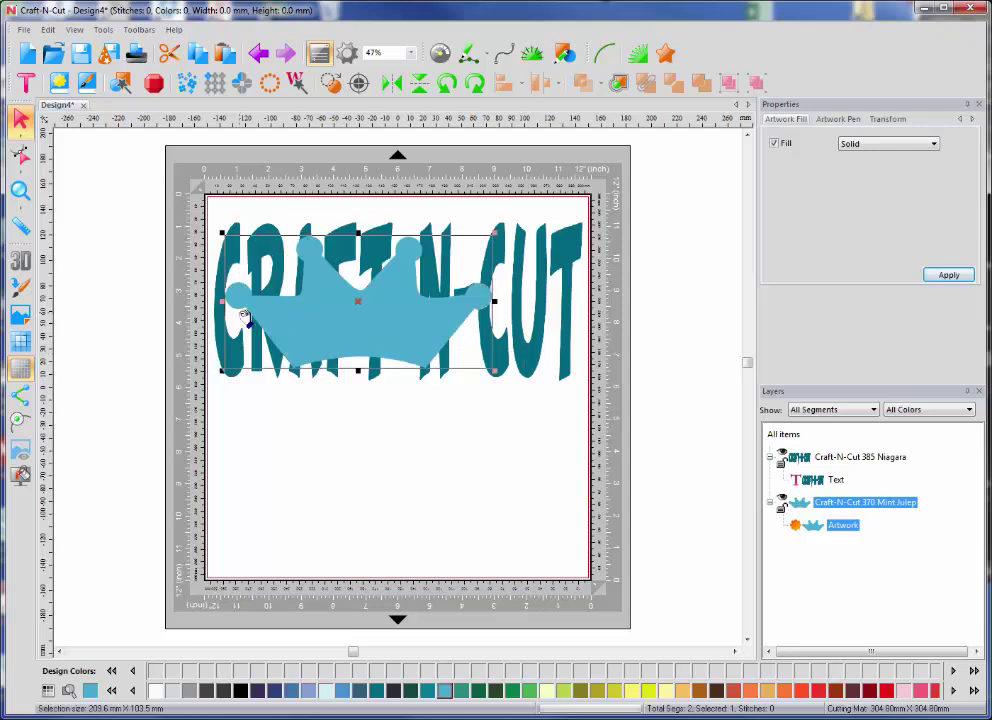
left_click_drag(221, 301, 213, 302)
left_click_drag(496, 303, 572, 310)
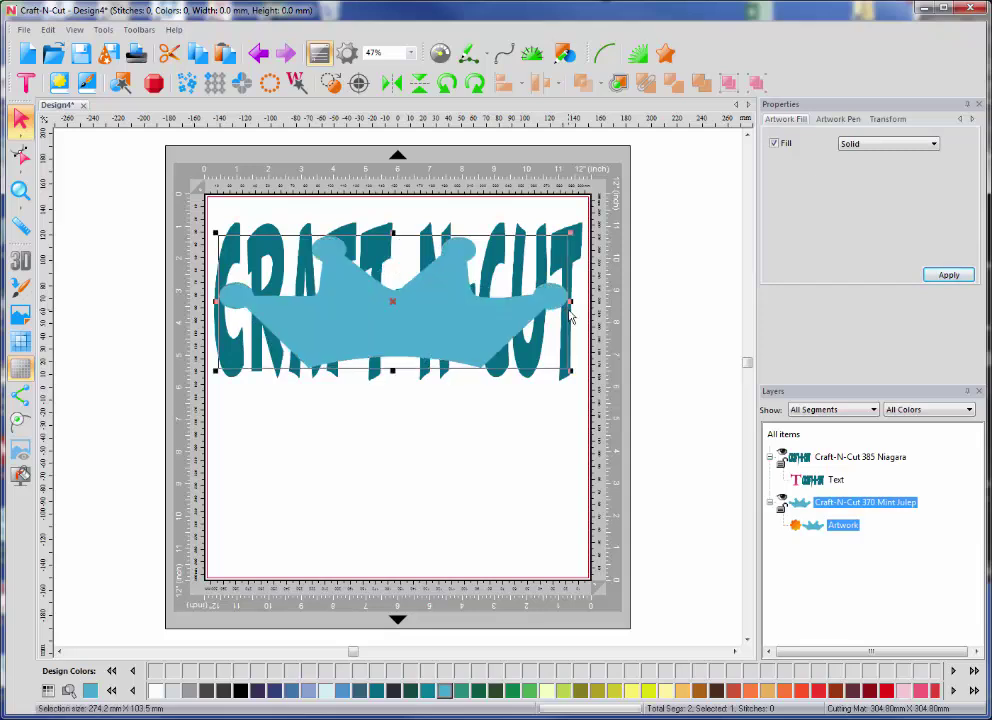
left_click(500, 412)
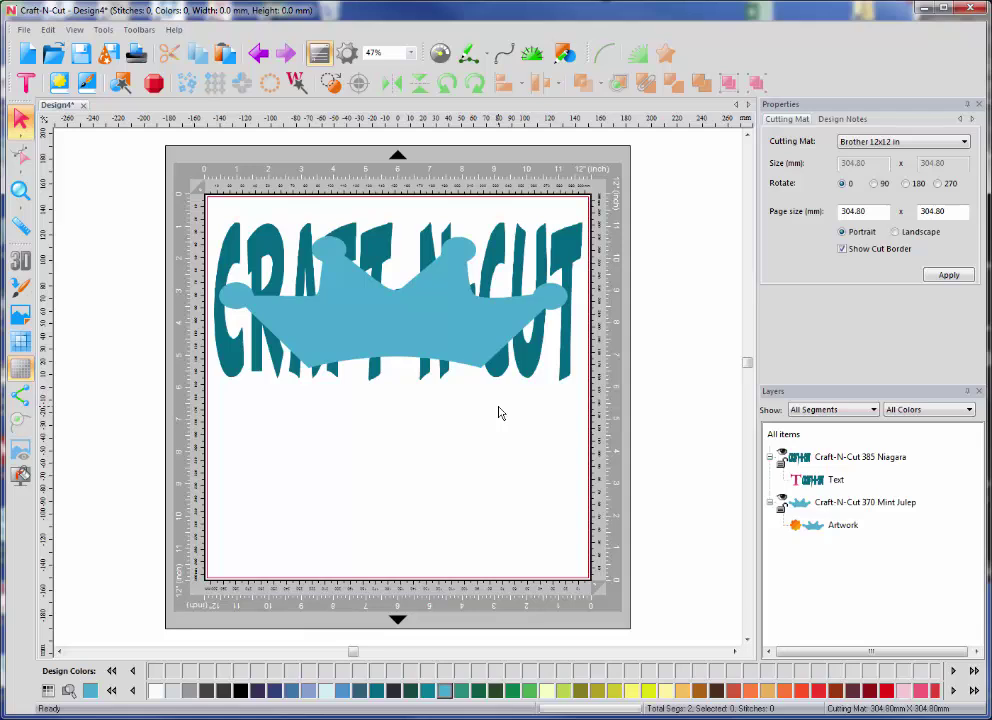
- Select the text and crown together and knock the crown out of the CRAFT-N-CUT letters
left_click(443, 345)
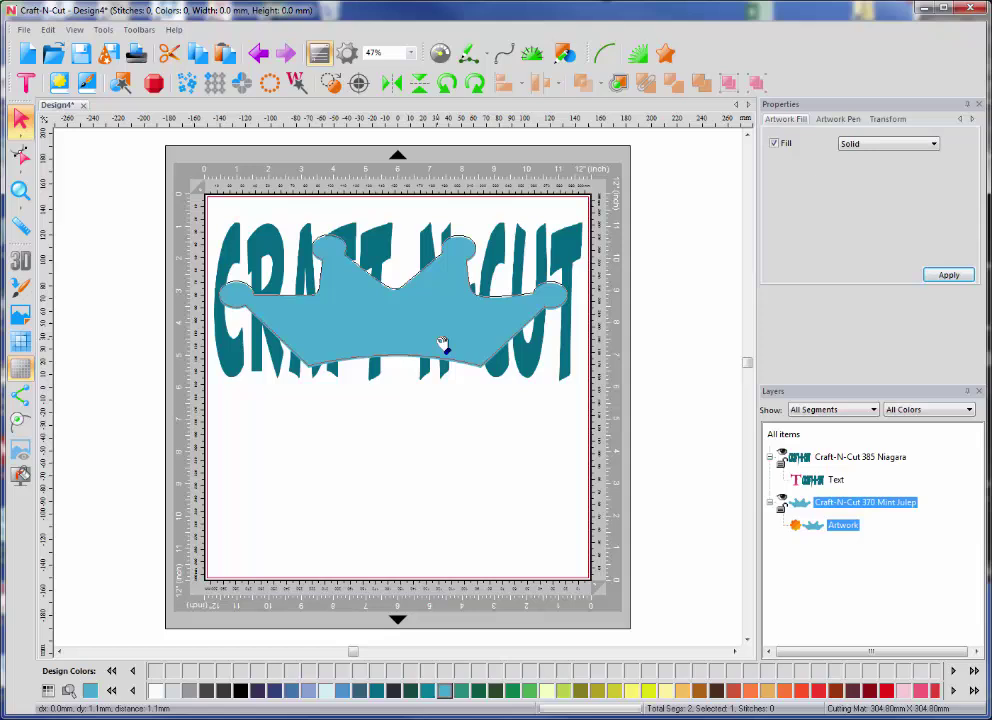
left_click(431, 442)
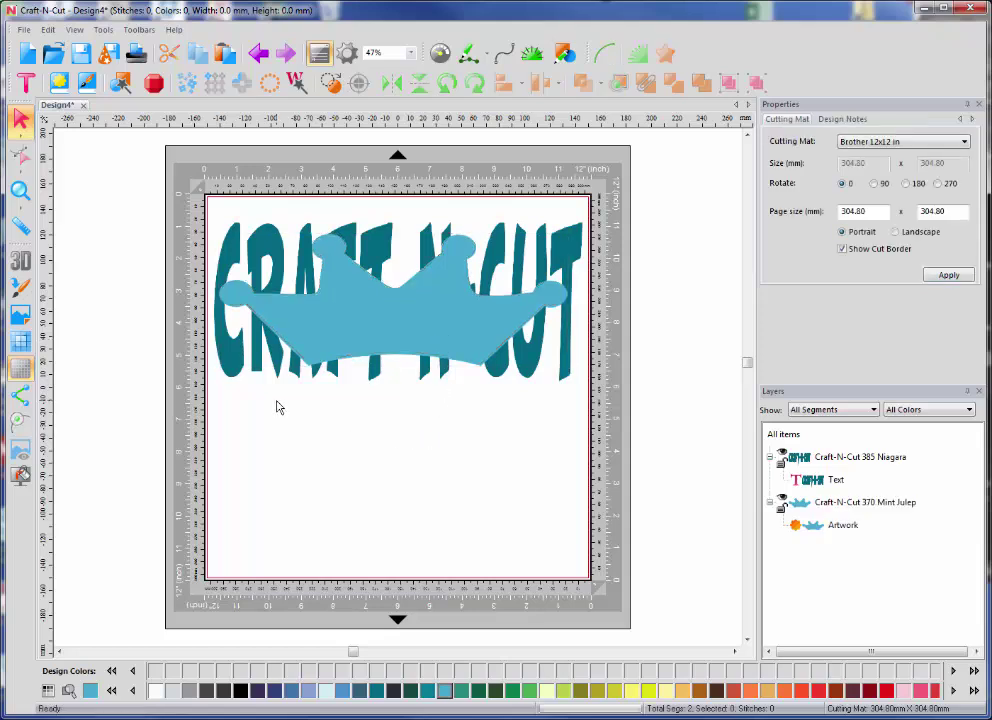
left_click_drag(102, 148, 641, 439)
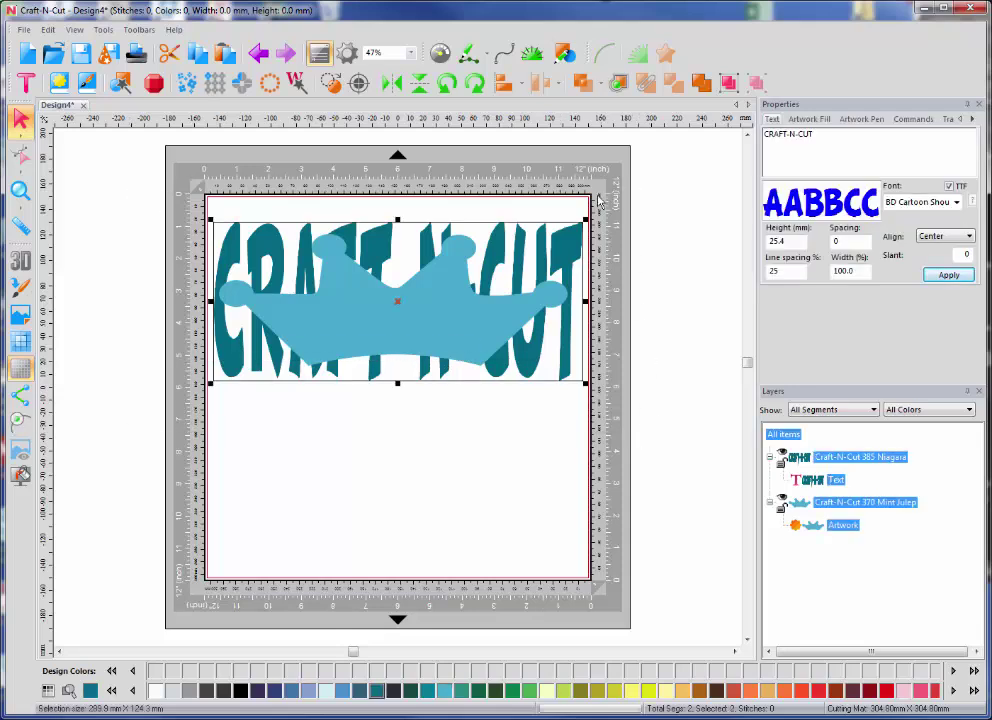
left_click(601, 89)
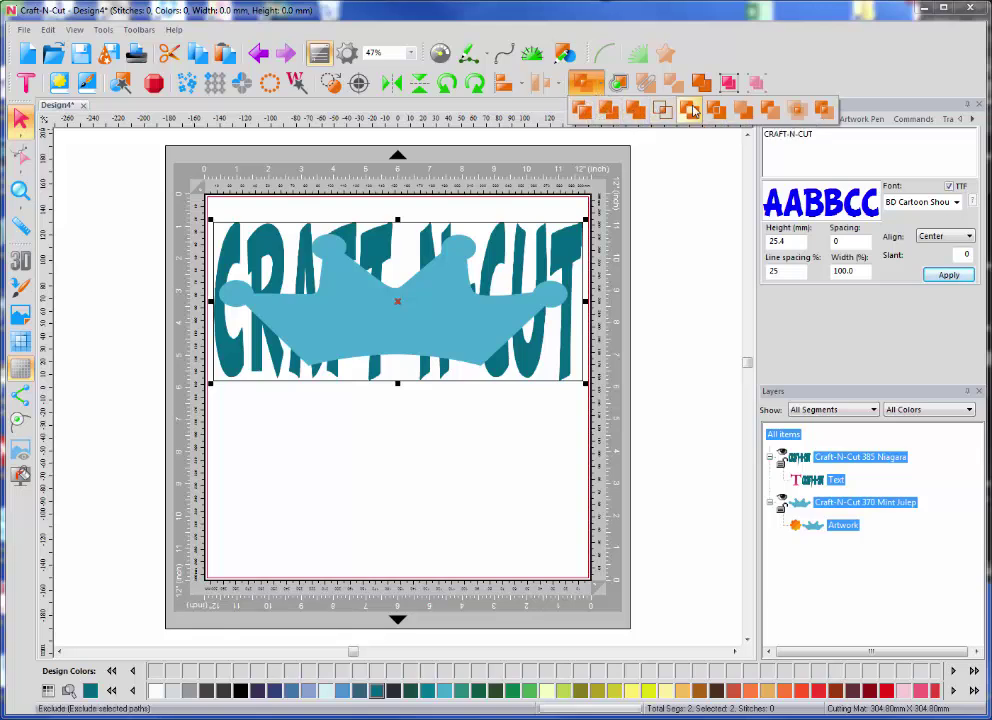
left_click(824, 109)
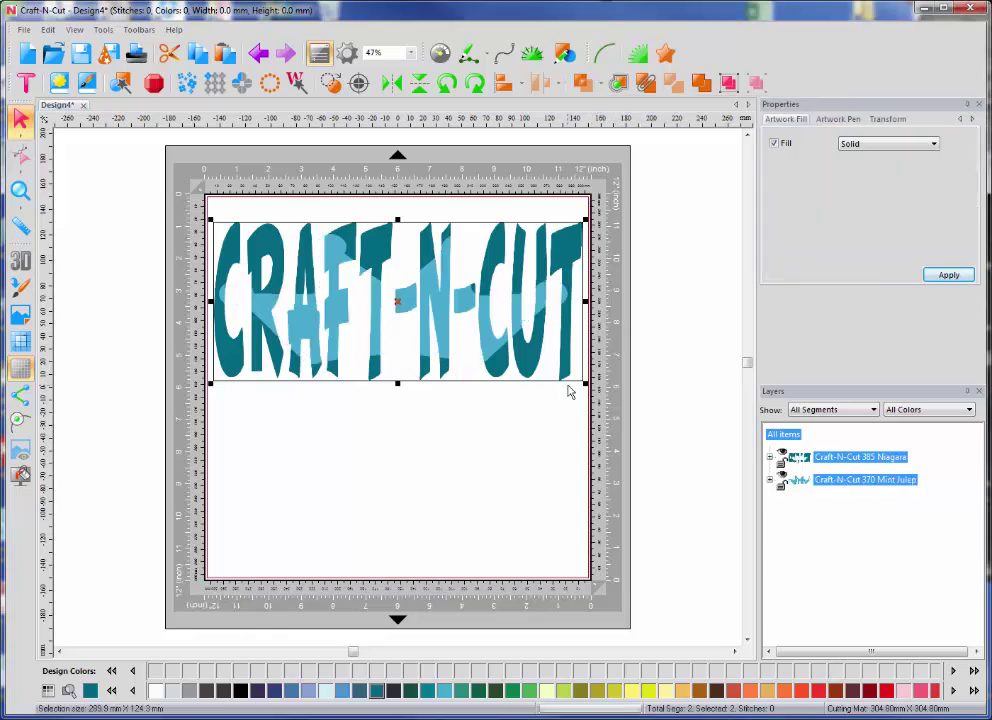
left_click(489, 439)
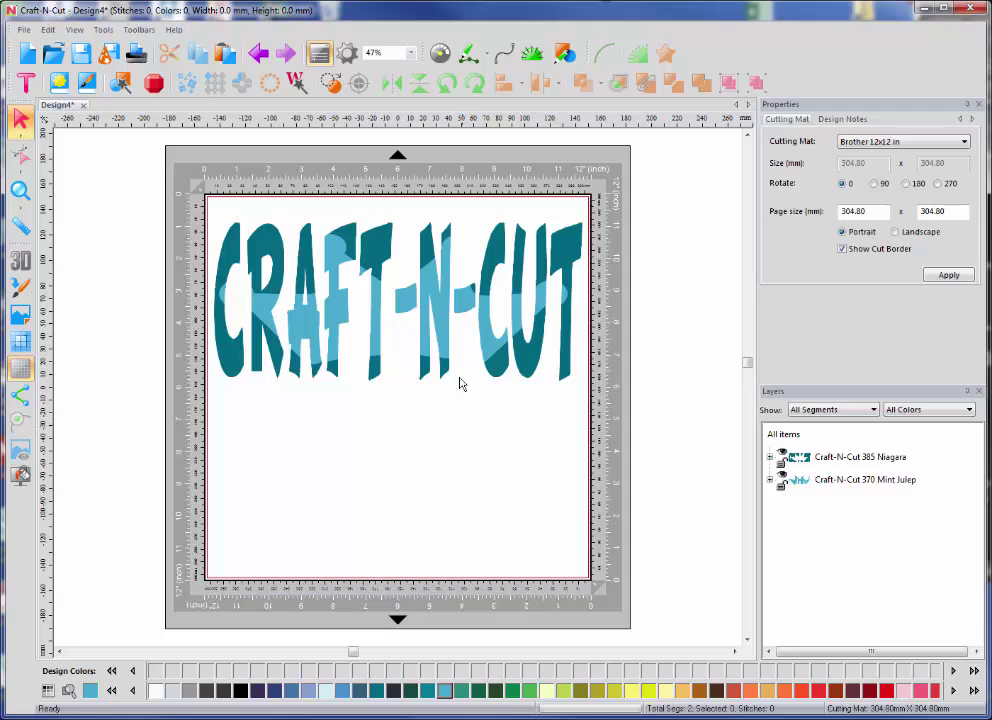
left_click(450, 345)
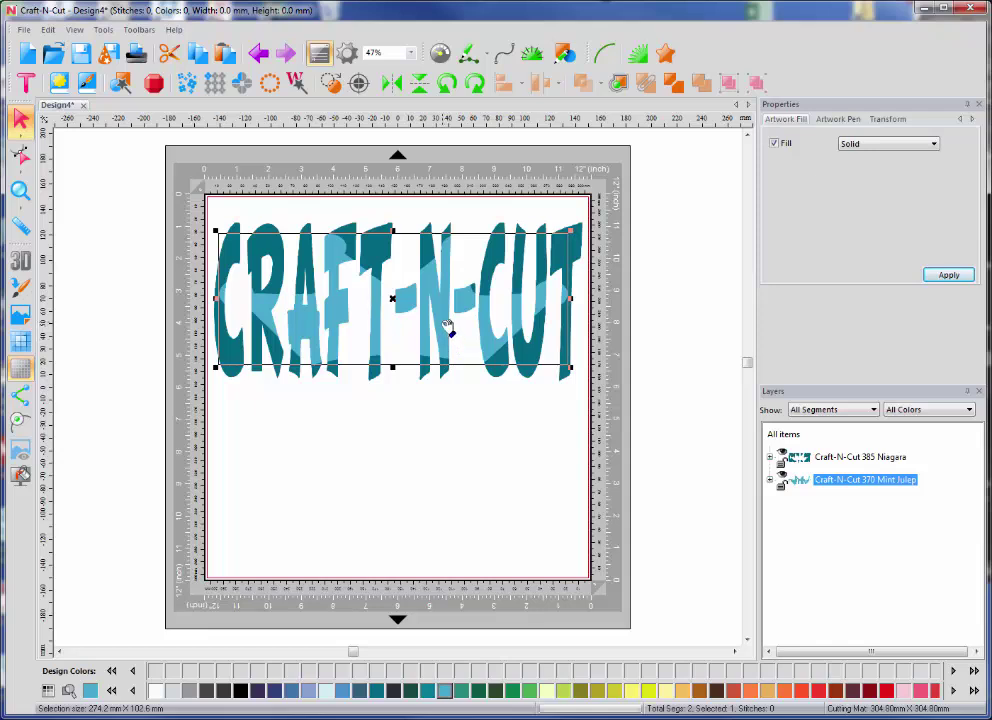
left_click_drag(450, 332, 452, 474)
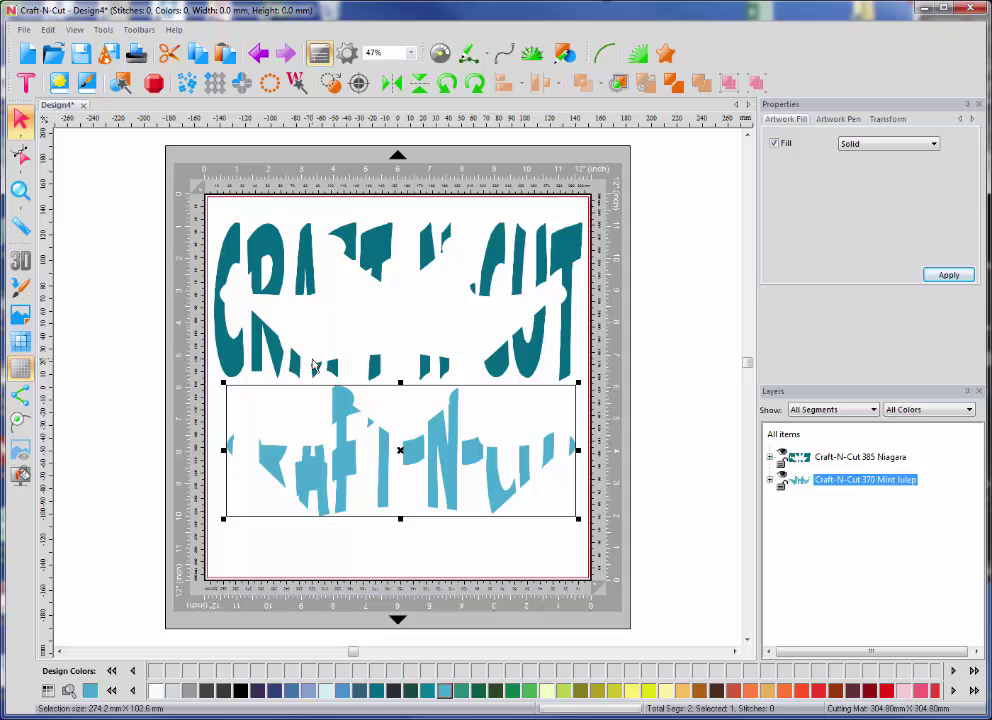
key("ctrl+z")
left_click(330, 433)
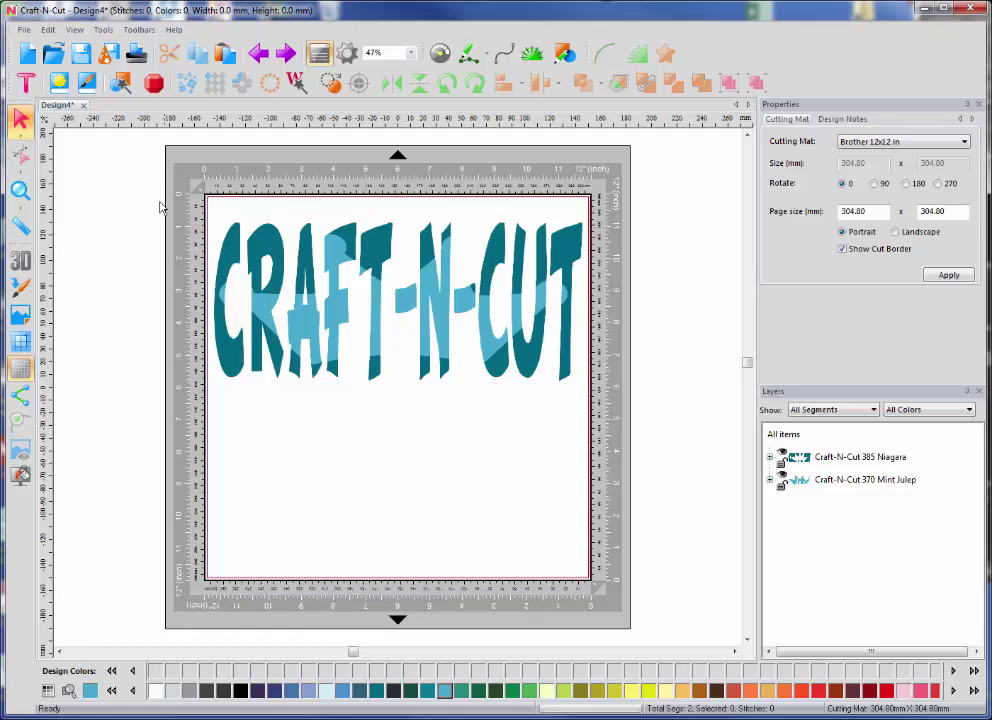
- Move the 385 Niagara and 370 Mint Julep lettering layers down toward mid-mat
left_click_drag(135, 194, 549, 385)
left_click_drag(430, 312, 432, 412)
left_click(410, 513)
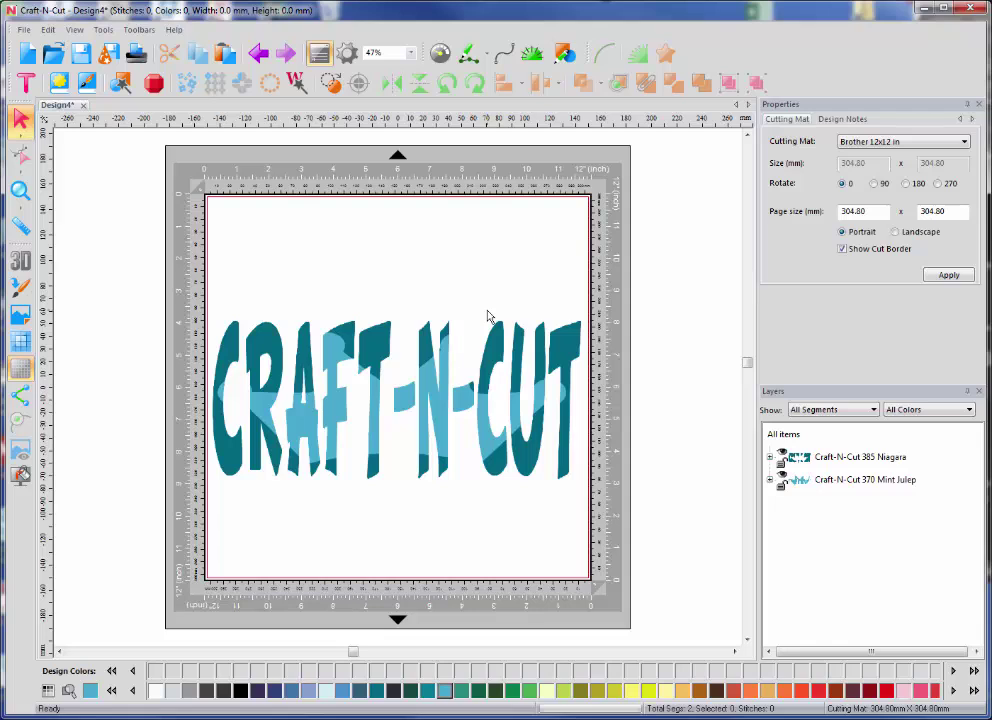
left_click_drag(122, 287, 616, 481)
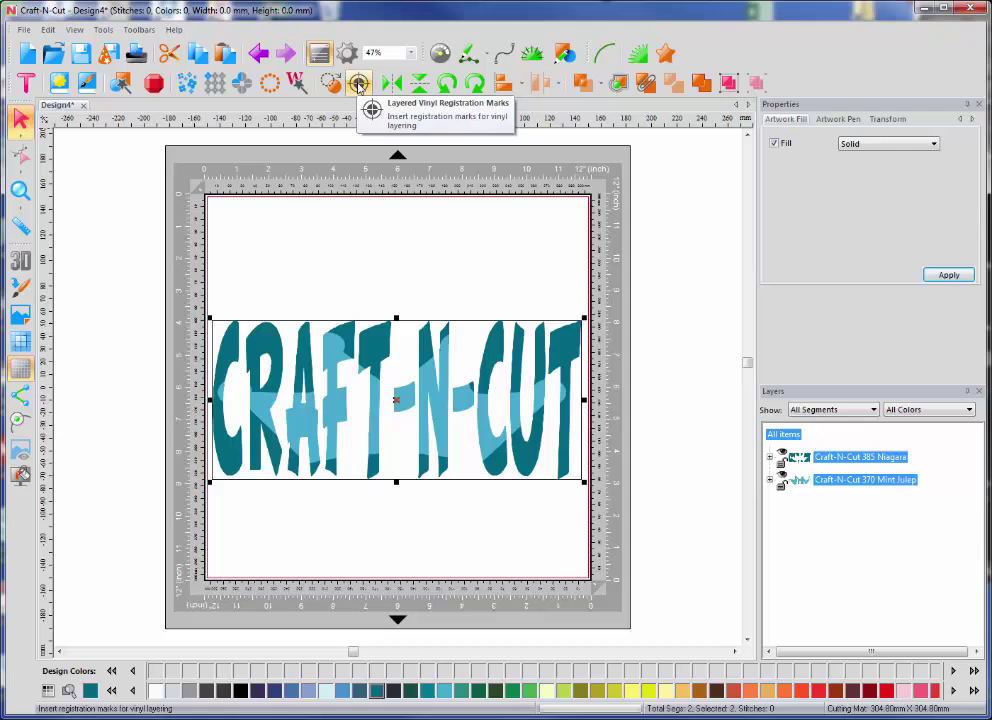
- Add left-side layered vinyl registration marks with 5.0 mm size and 5.0 mm spacing
left_click(359, 84)
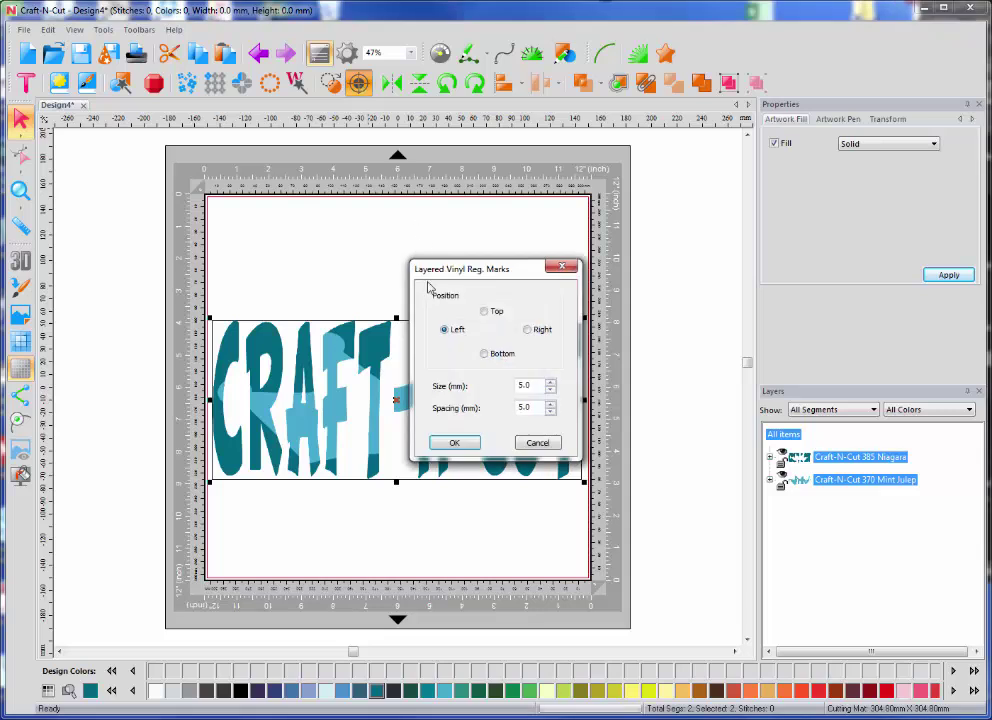
left_click_drag(454, 278, 616, 311)
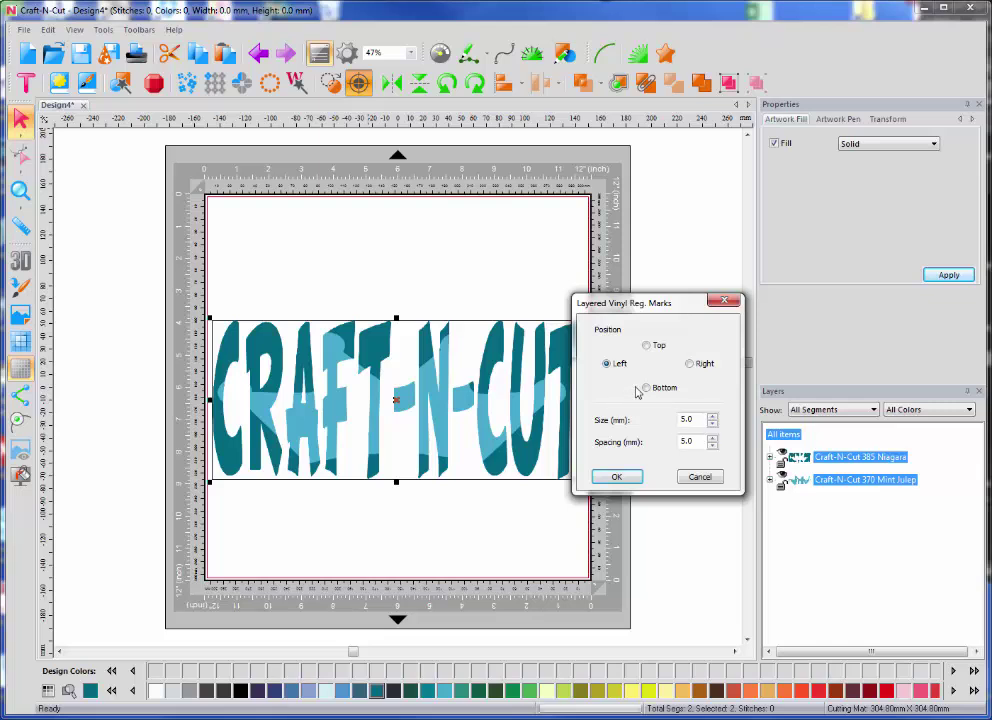
left_click(617, 478)
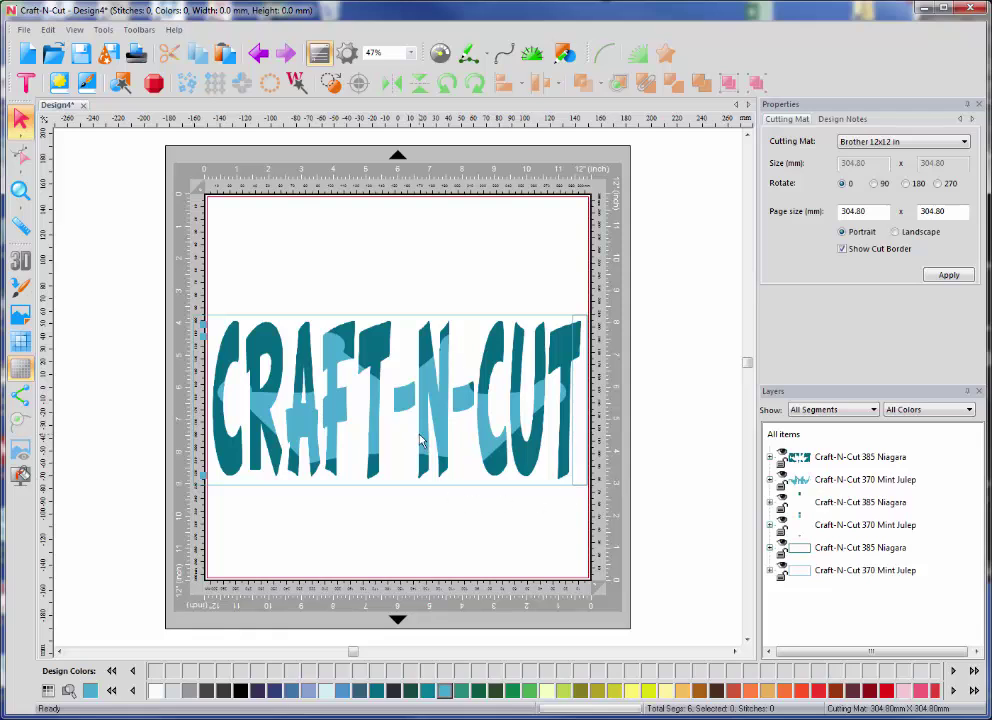
- Move the lettering and all registration marks together up and to the right
left_click_drag(130, 292, 637, 516)
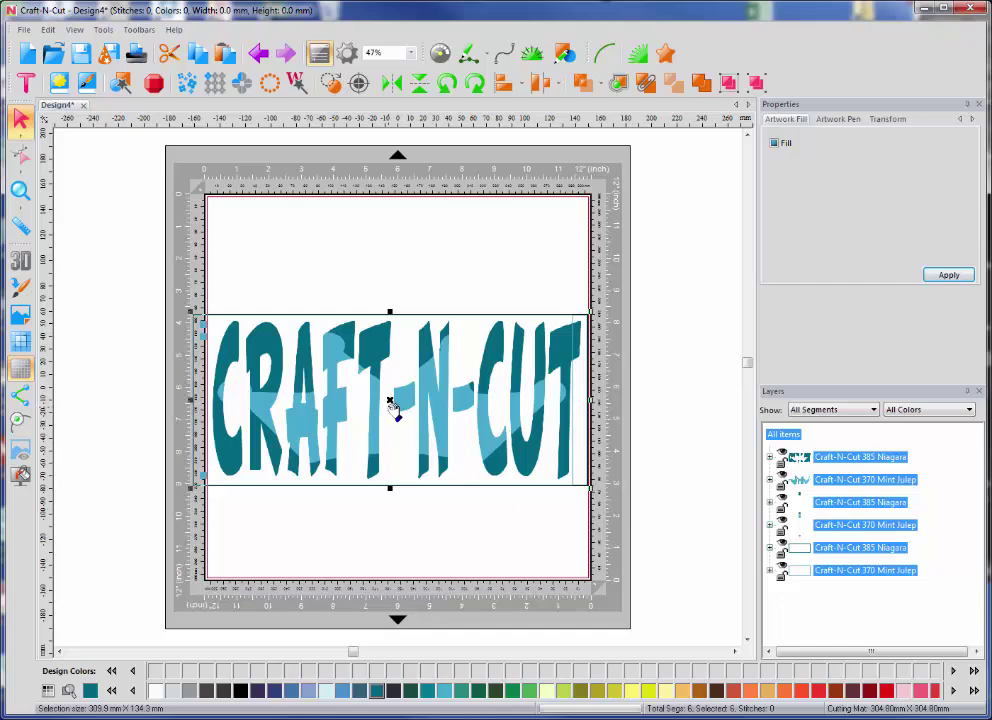
left_click_drag(393, 401, 425, 328)
left_click(423, 476)
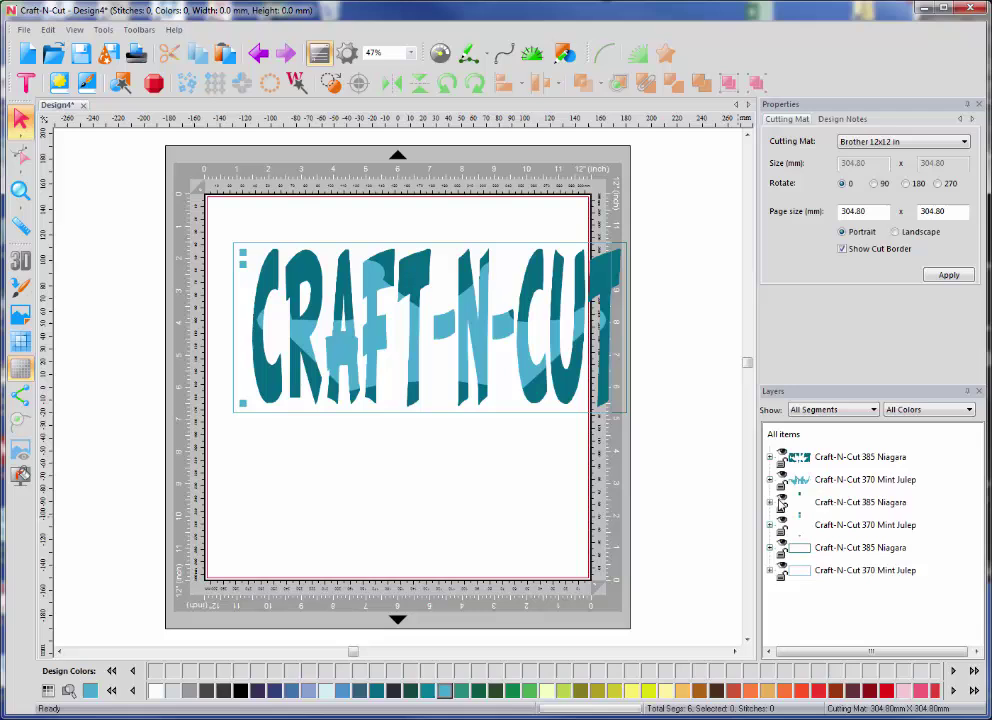
- Check the Niagara and Mint Julep registration mark rows in the Layers panel
left_click(785, 506)
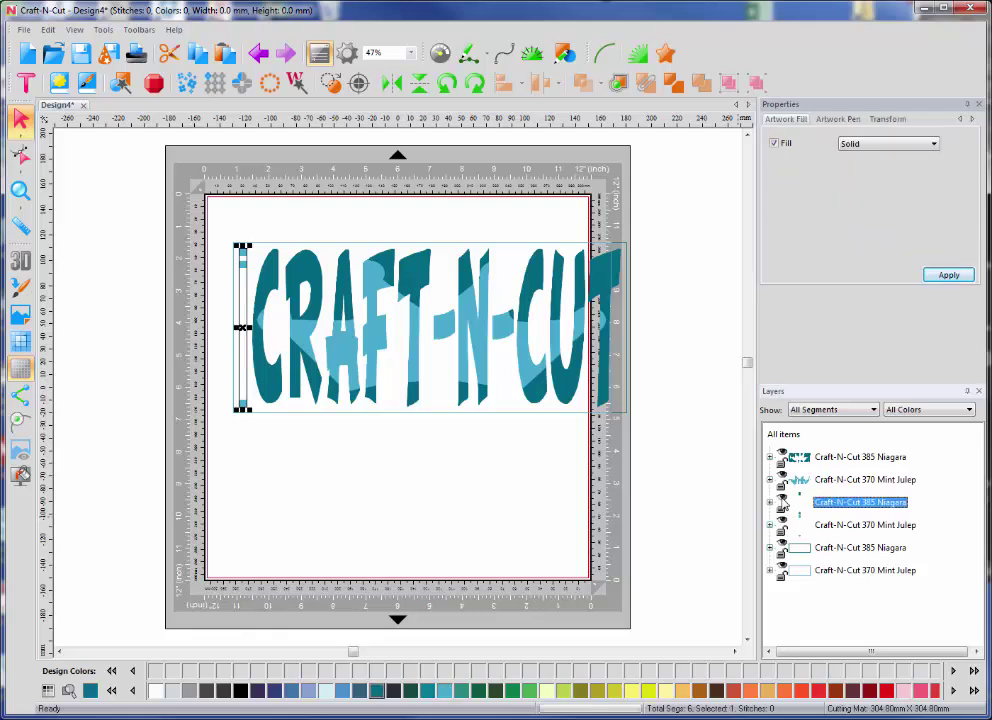
left_click(784, 523)
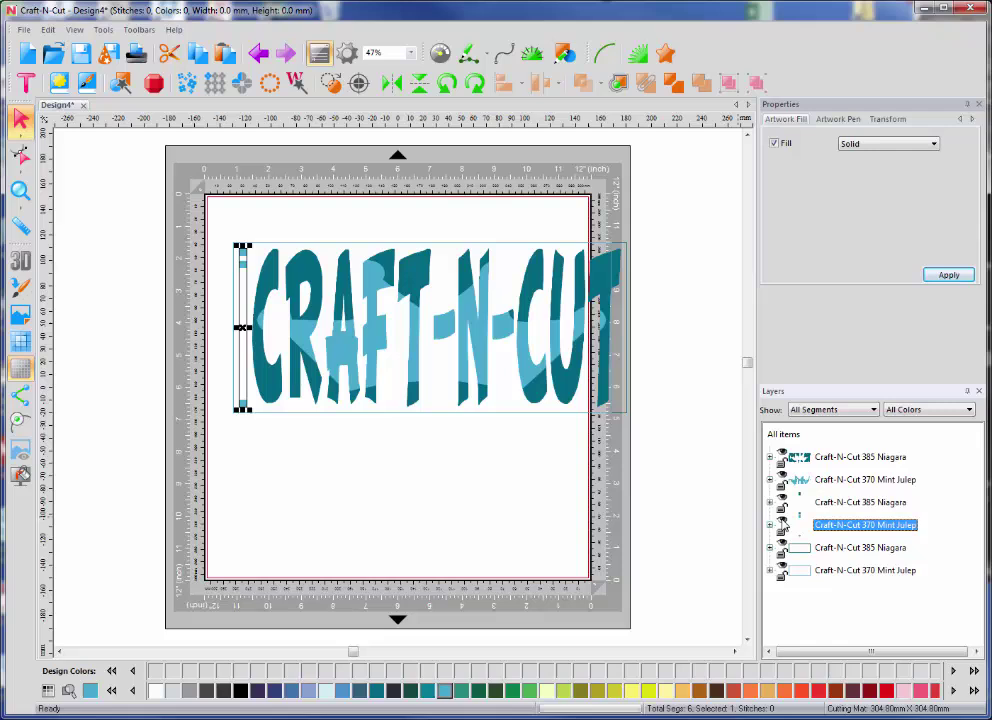
left_click(420, 493)
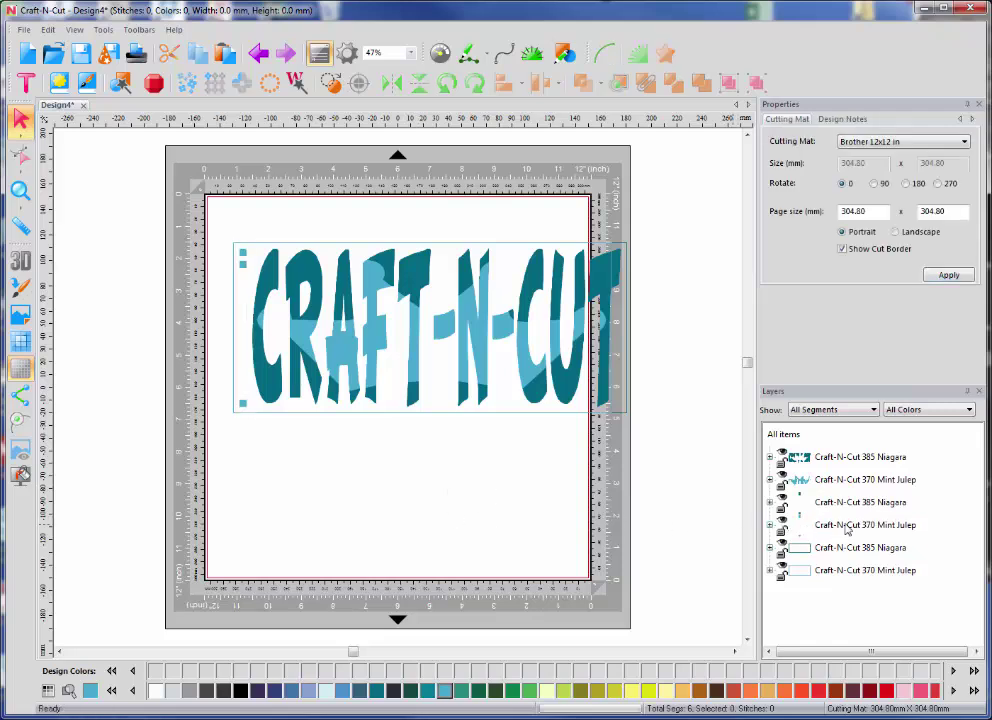
- Select the three 385 Niagara pieces and move them to the mat's lower half
left_click(838, 459)
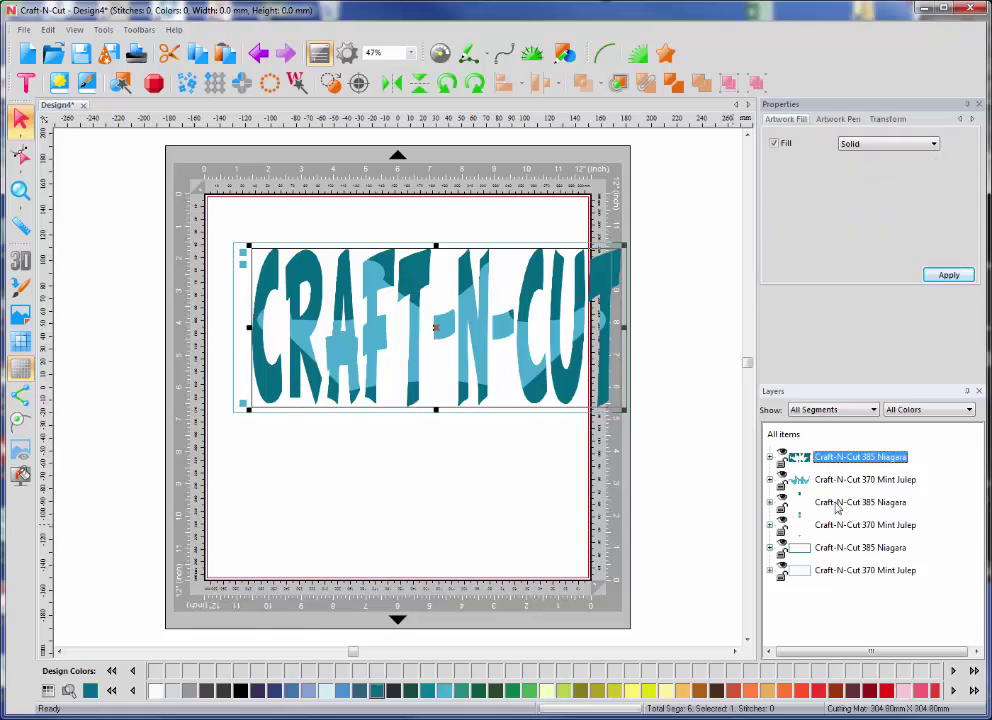
left_click(838, 502, "ctrl")
left_click(838, 547, "ctrl")
left_click_drag(432, 332, 424, 514)
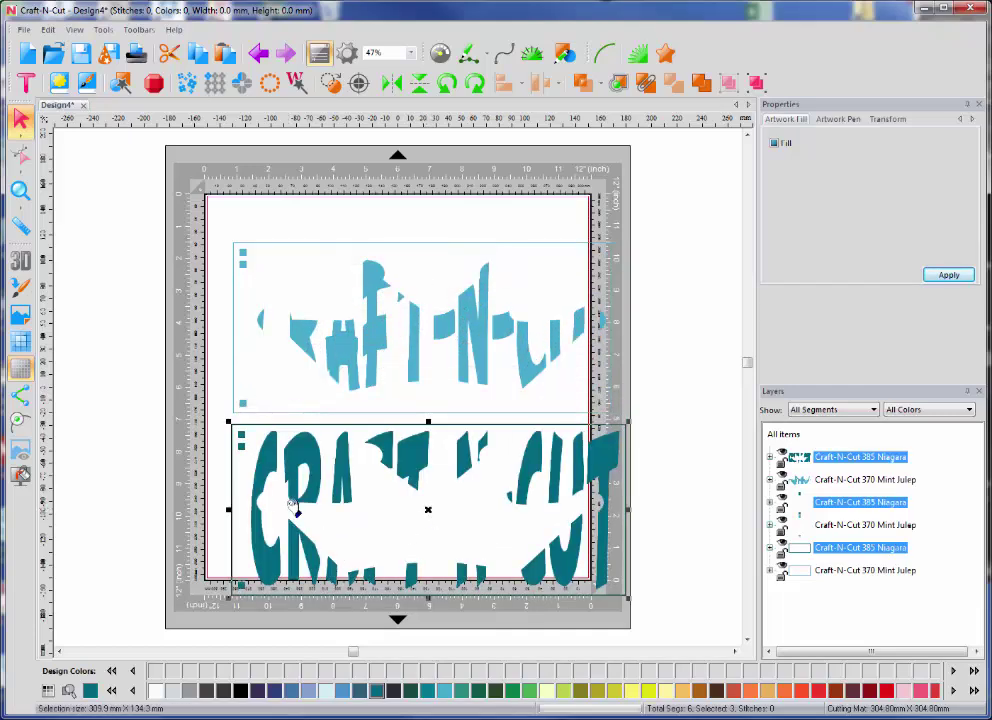